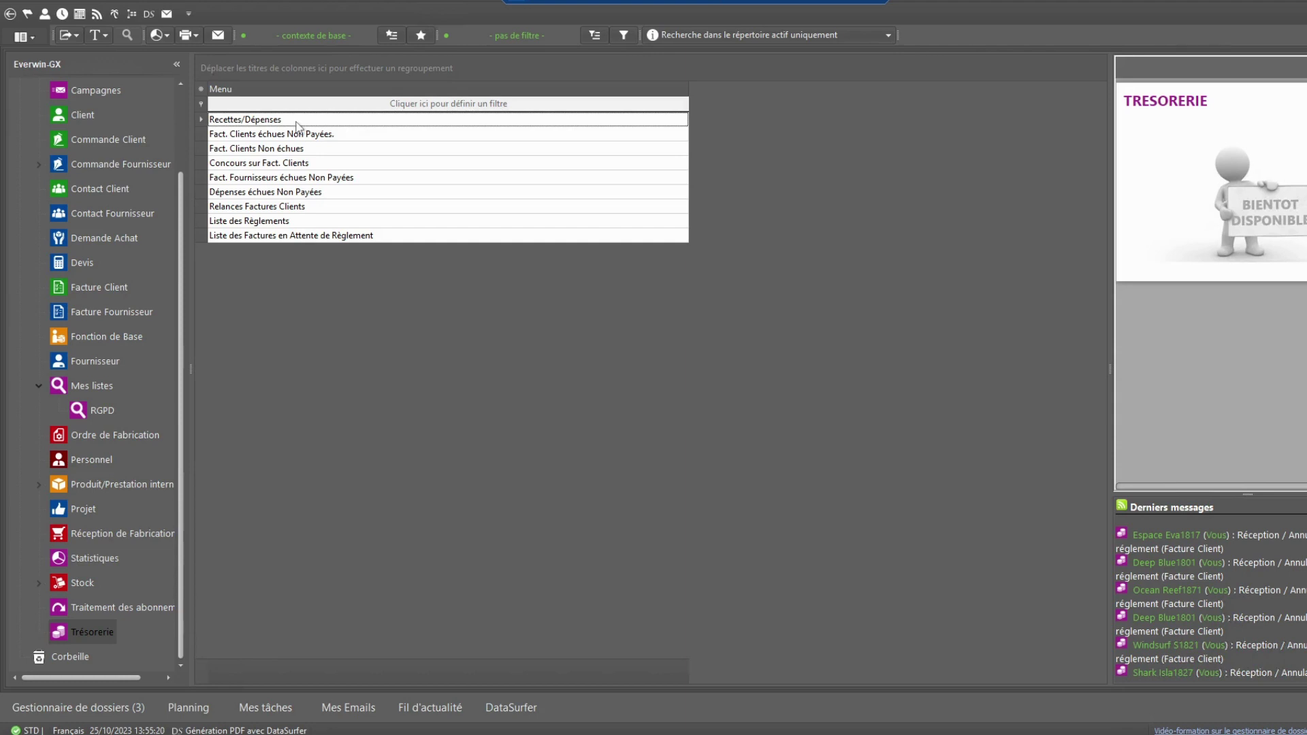
Open the Recettes/Dépenses treasury view and look through the June 2017 entries
double_click(297, 122)
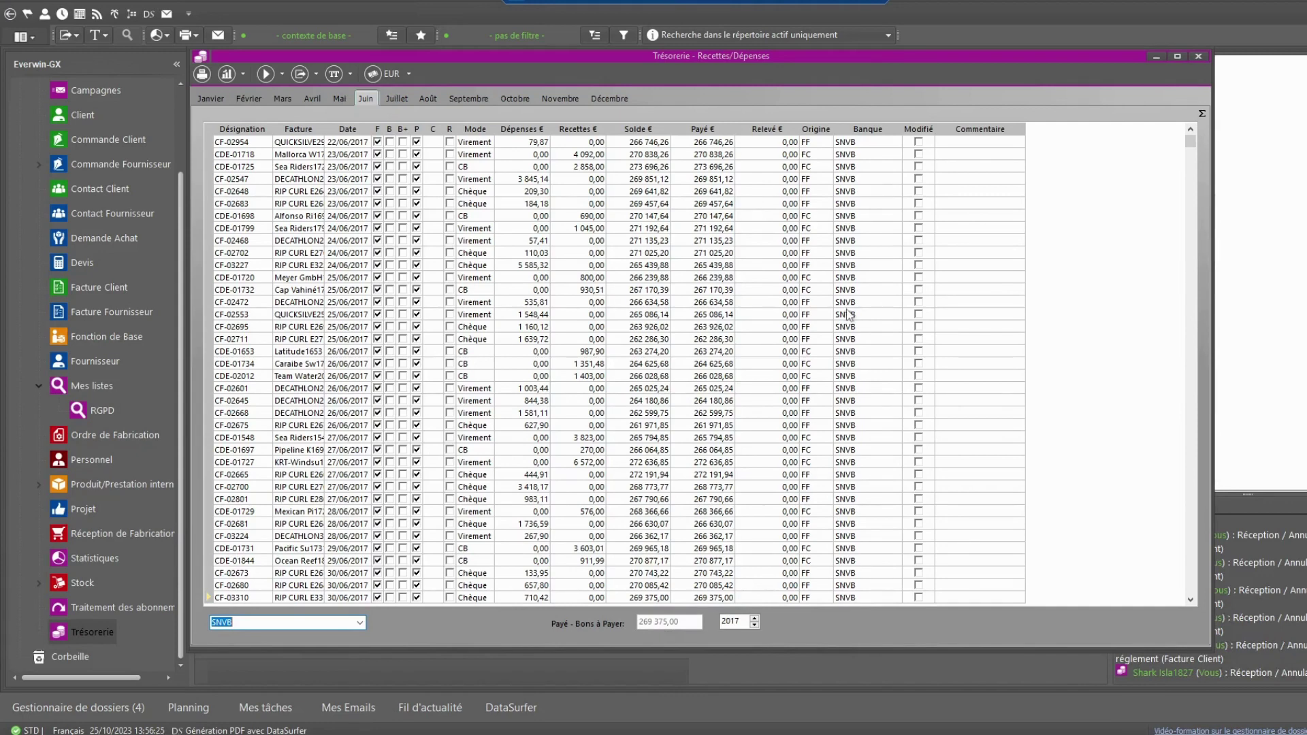
drag(1190, 143, 1192, 286)
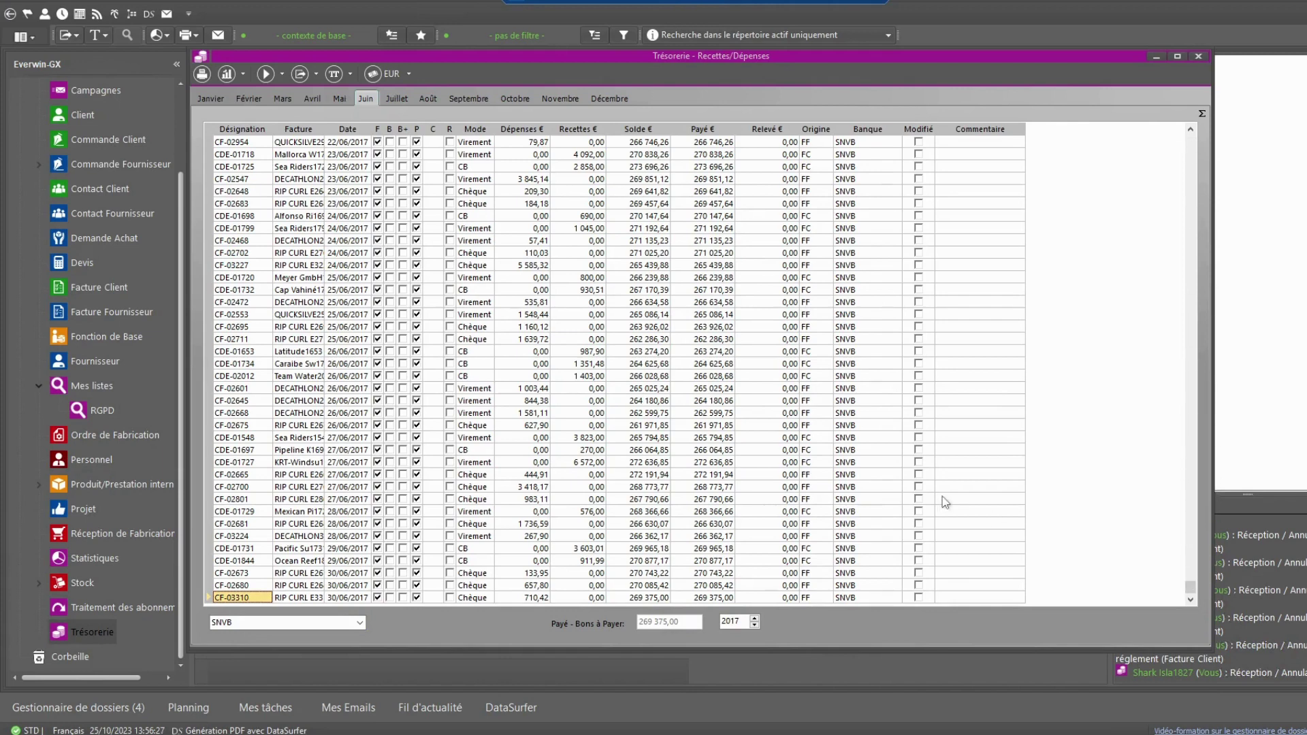
scroll(953, 503, up, 6)
scroll(953, 502, up, 10)
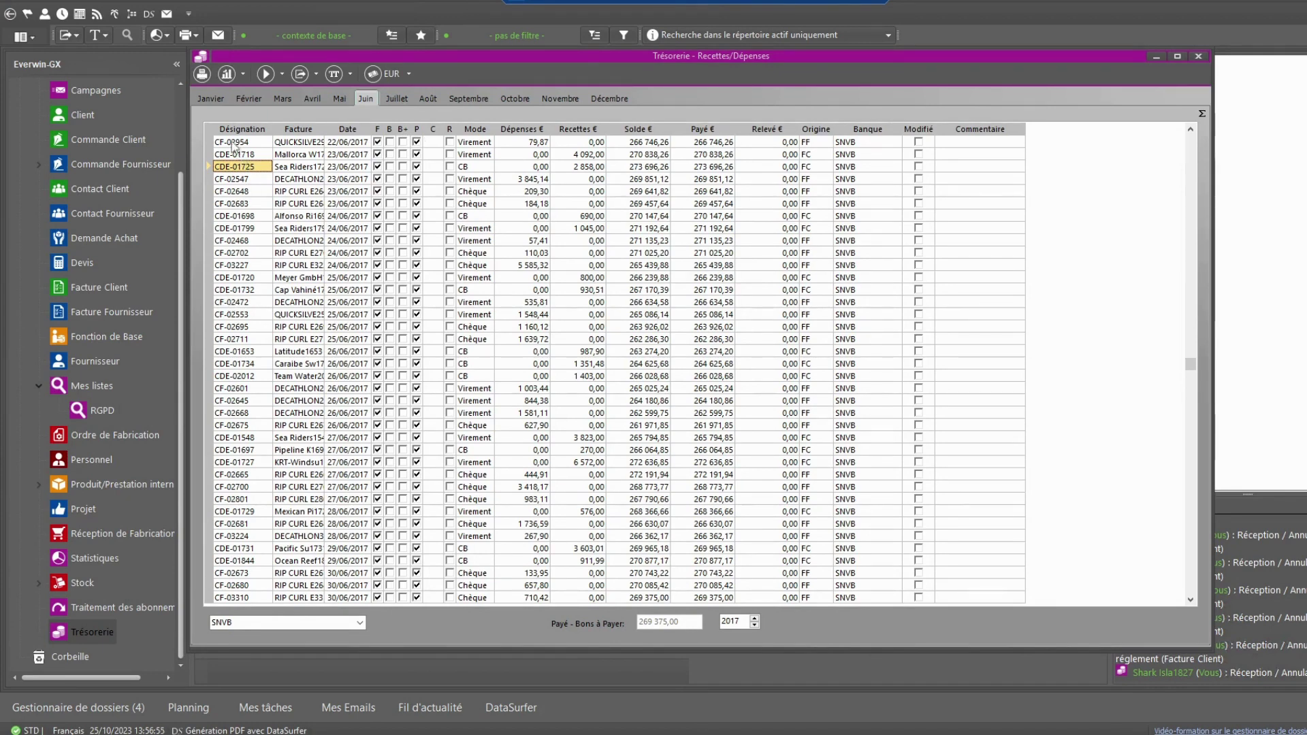
Select six DECATHLON Virement entries dated 23 to 28 June 2017 and display the totals of the selection
click(212, 180)
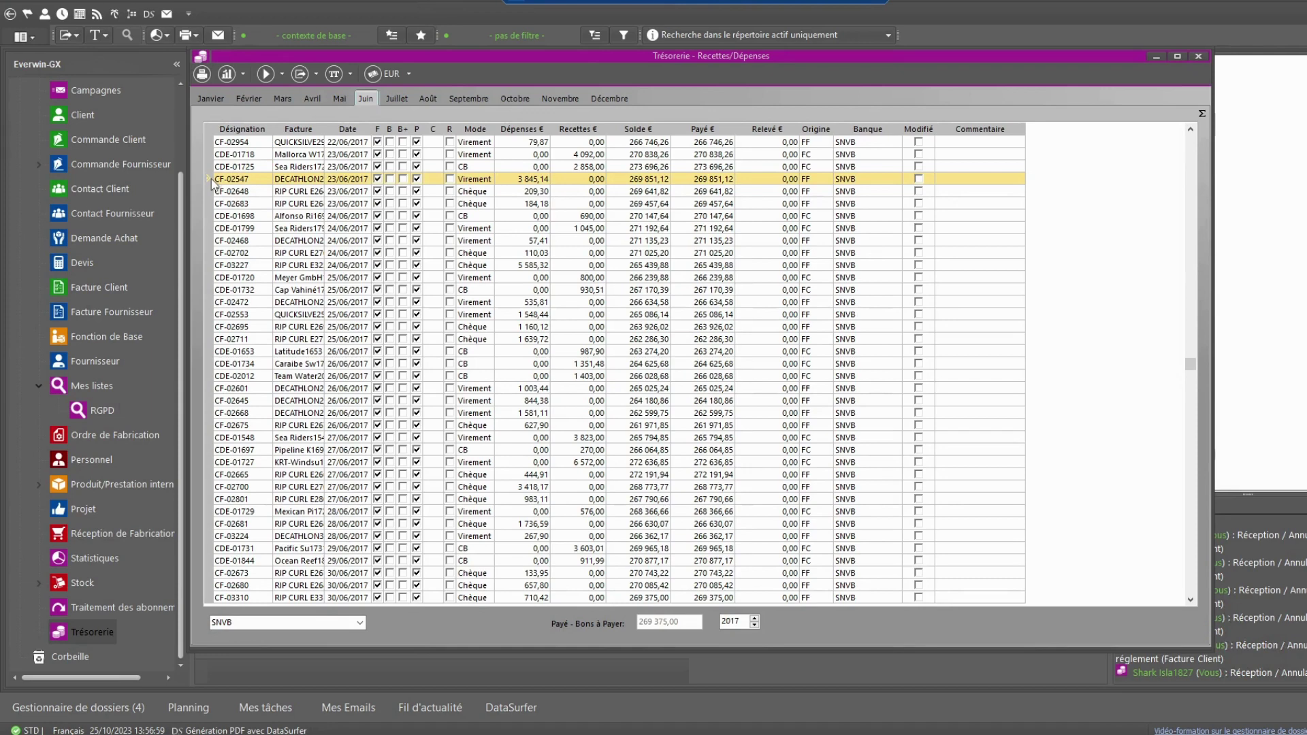
ctrl+click(213, 388)
ctrl+click(213, 400)
ctrl+click(213, 412)
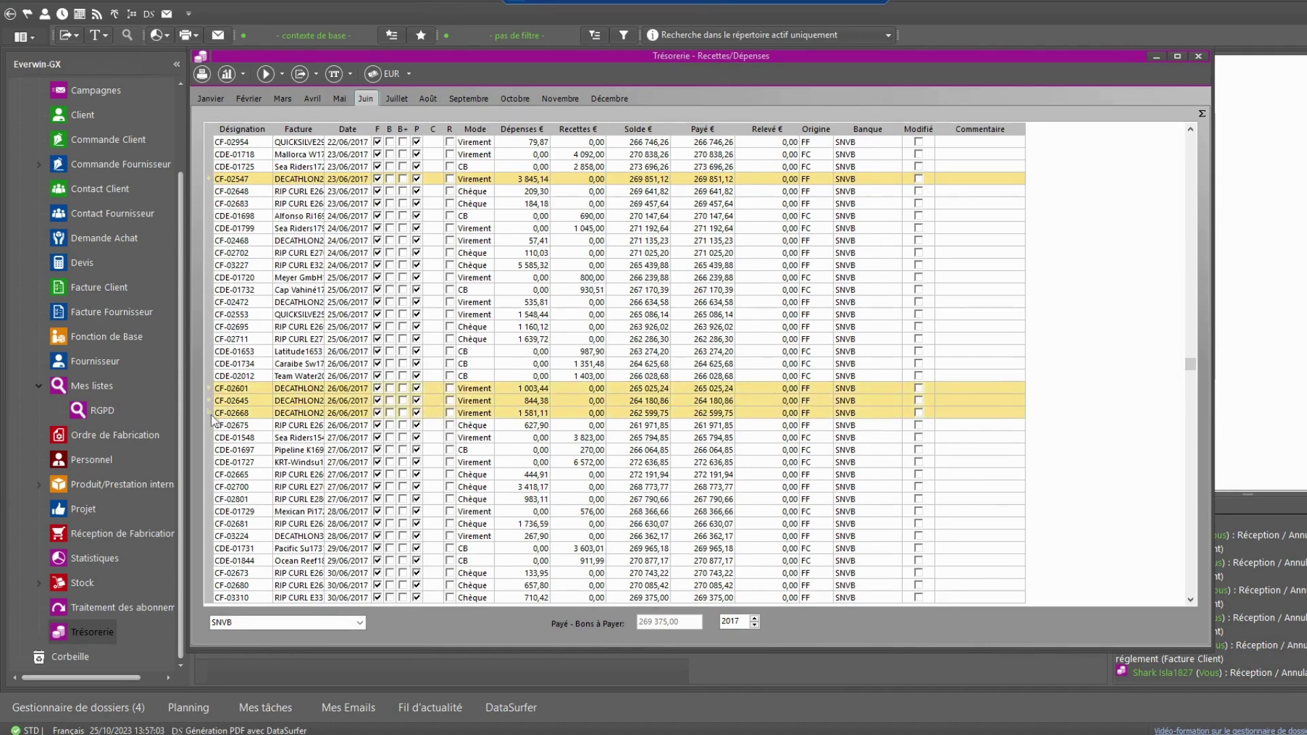
ctrl+click(213, 302)
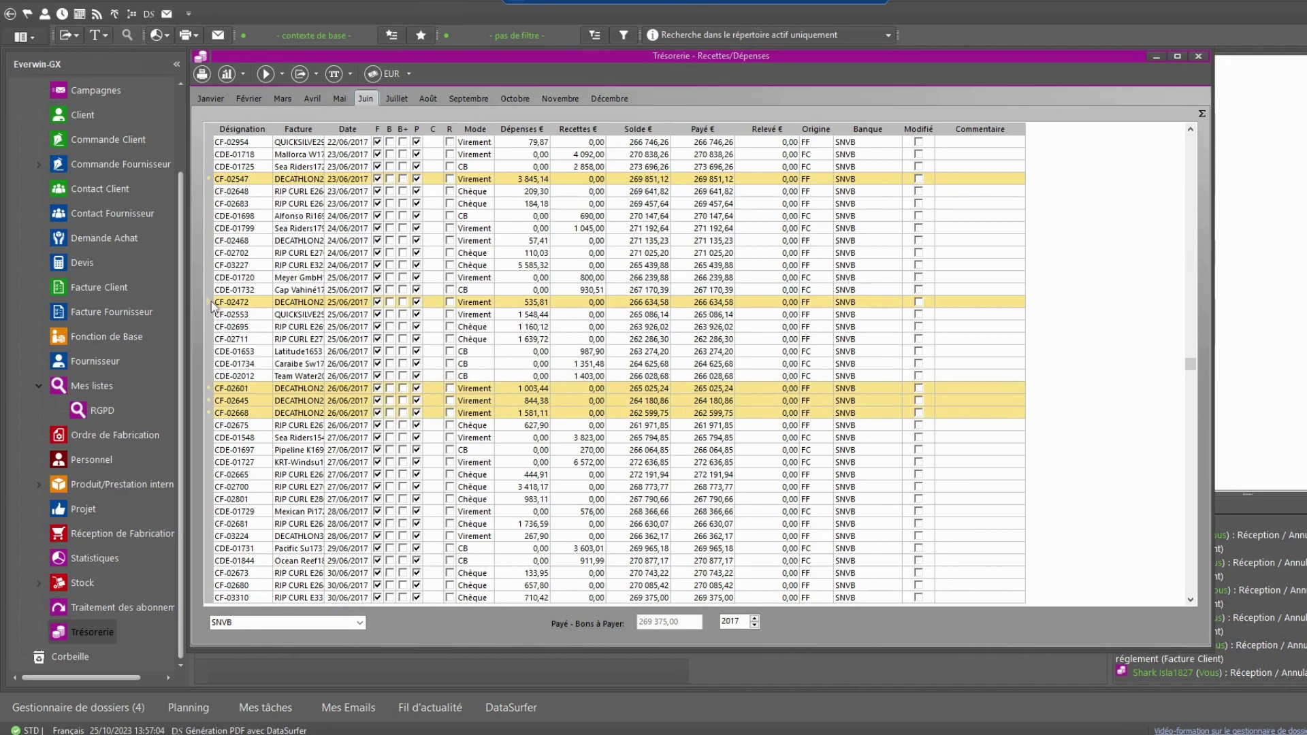
ctrl+click(213, 536)
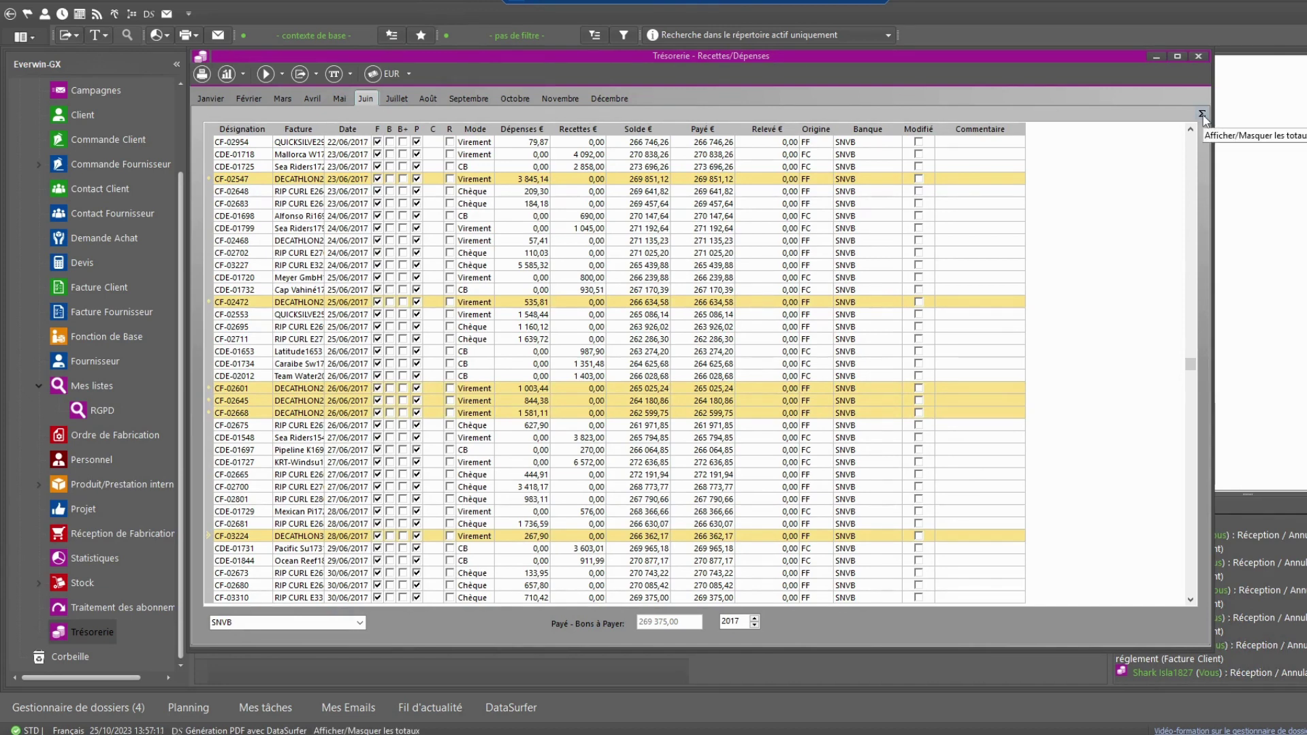
click(1203, 115)
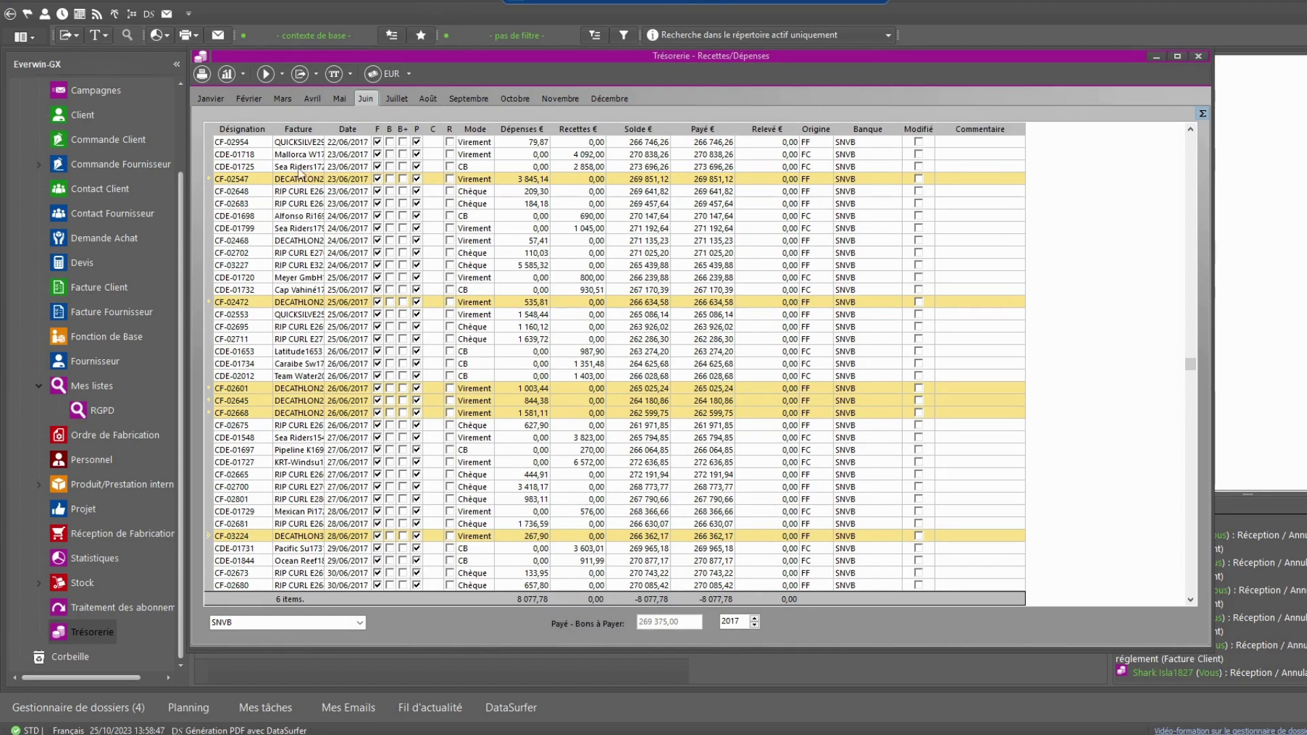
click(223, 153)
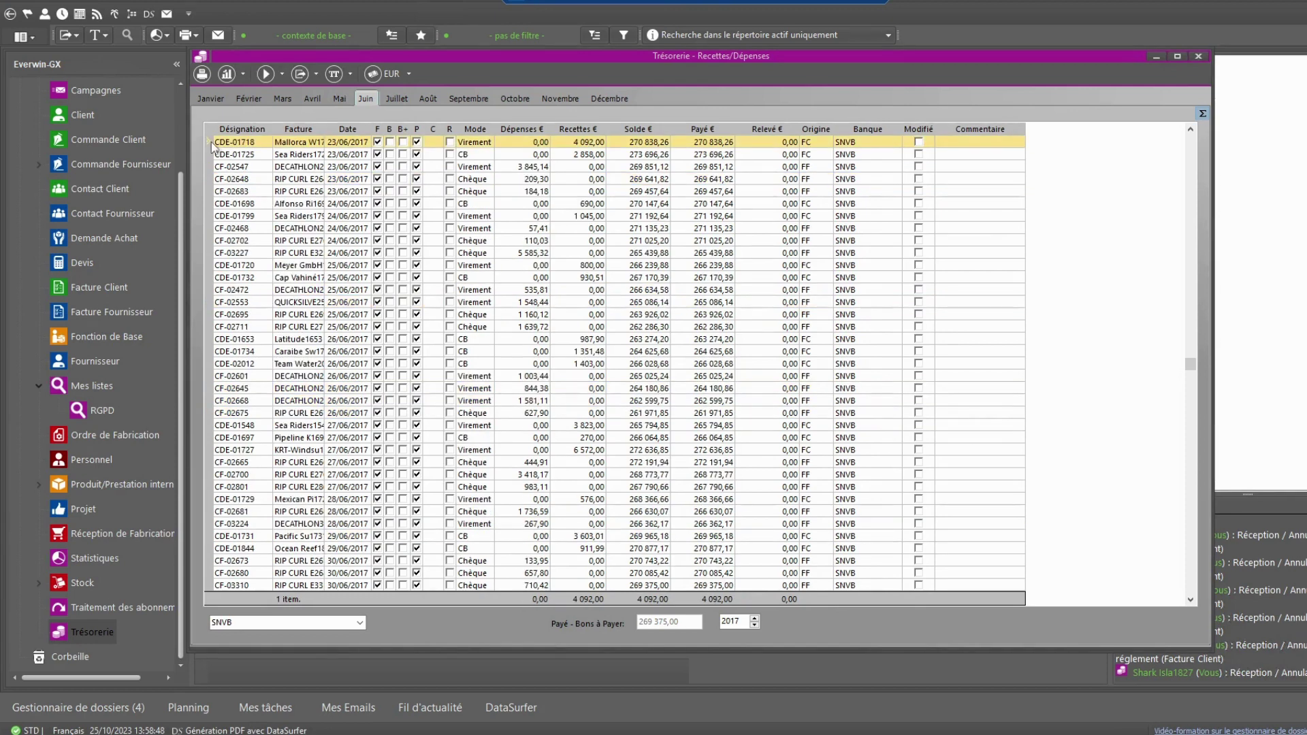
key(Insert)
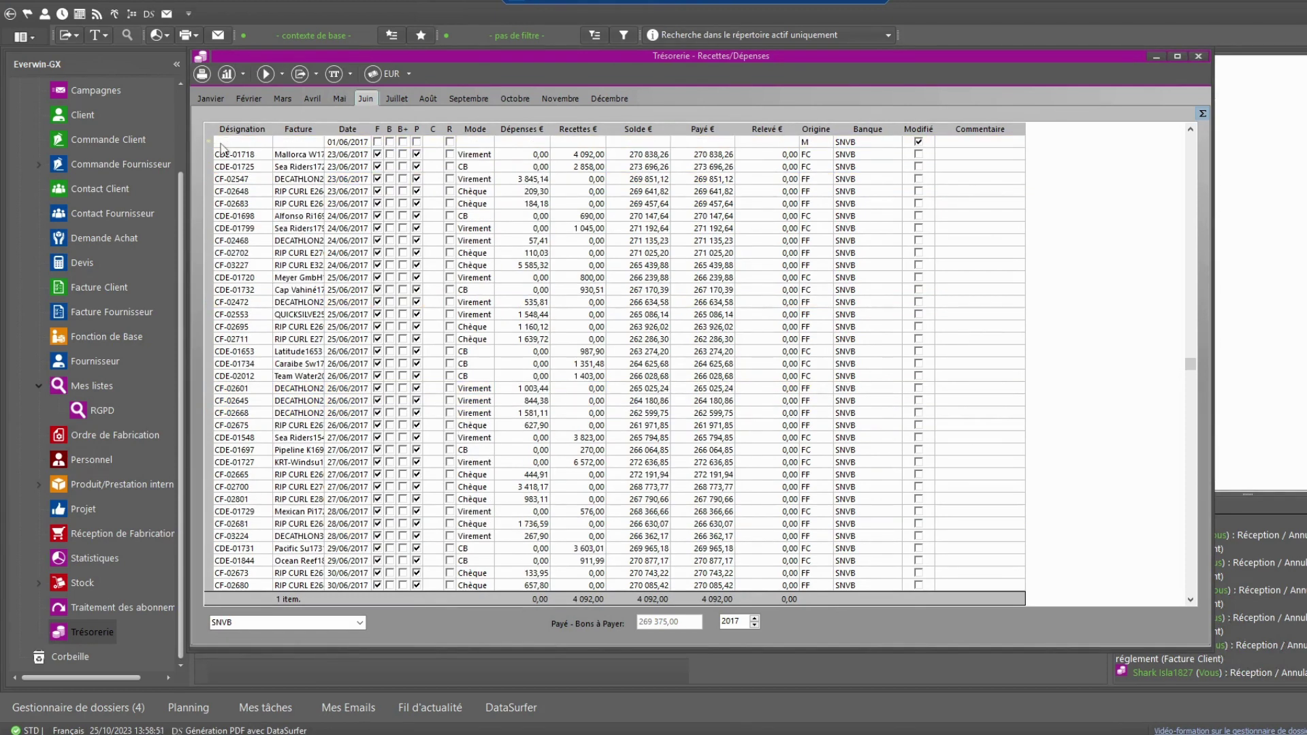
key(Escape)
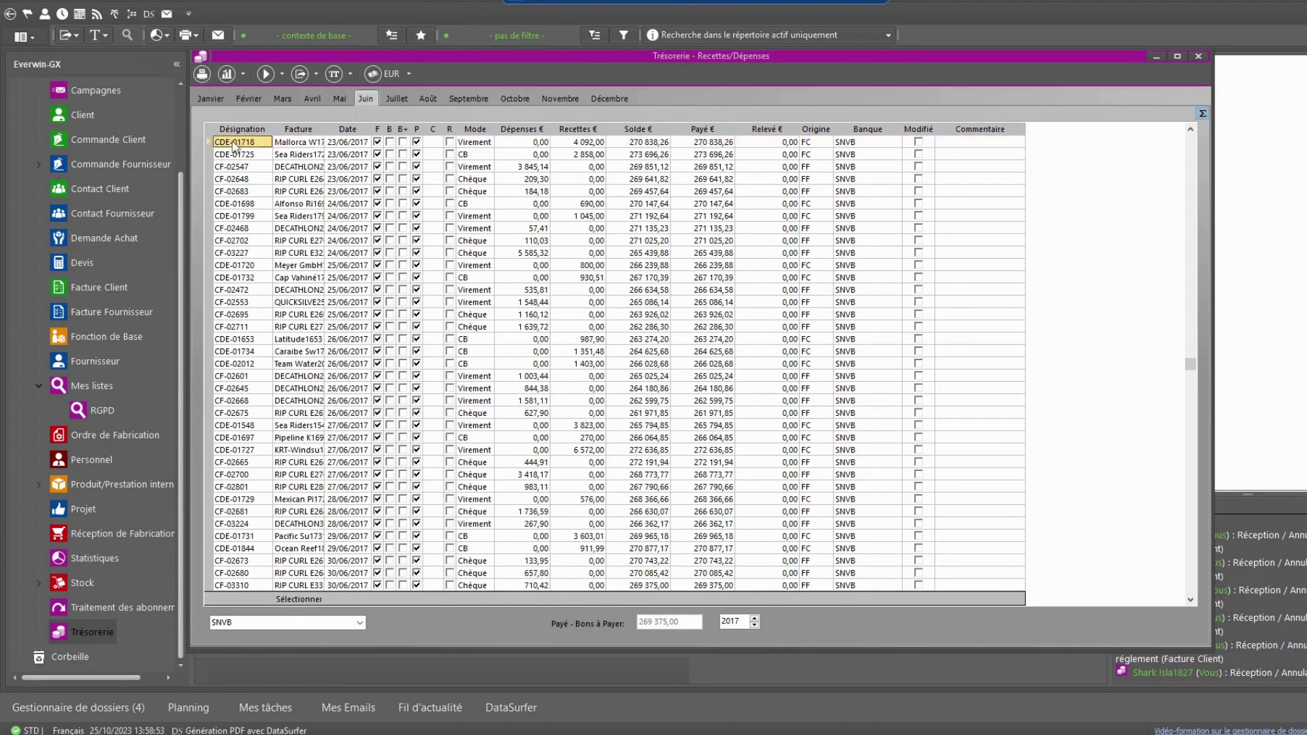
scroll(252, 206, up, 1)
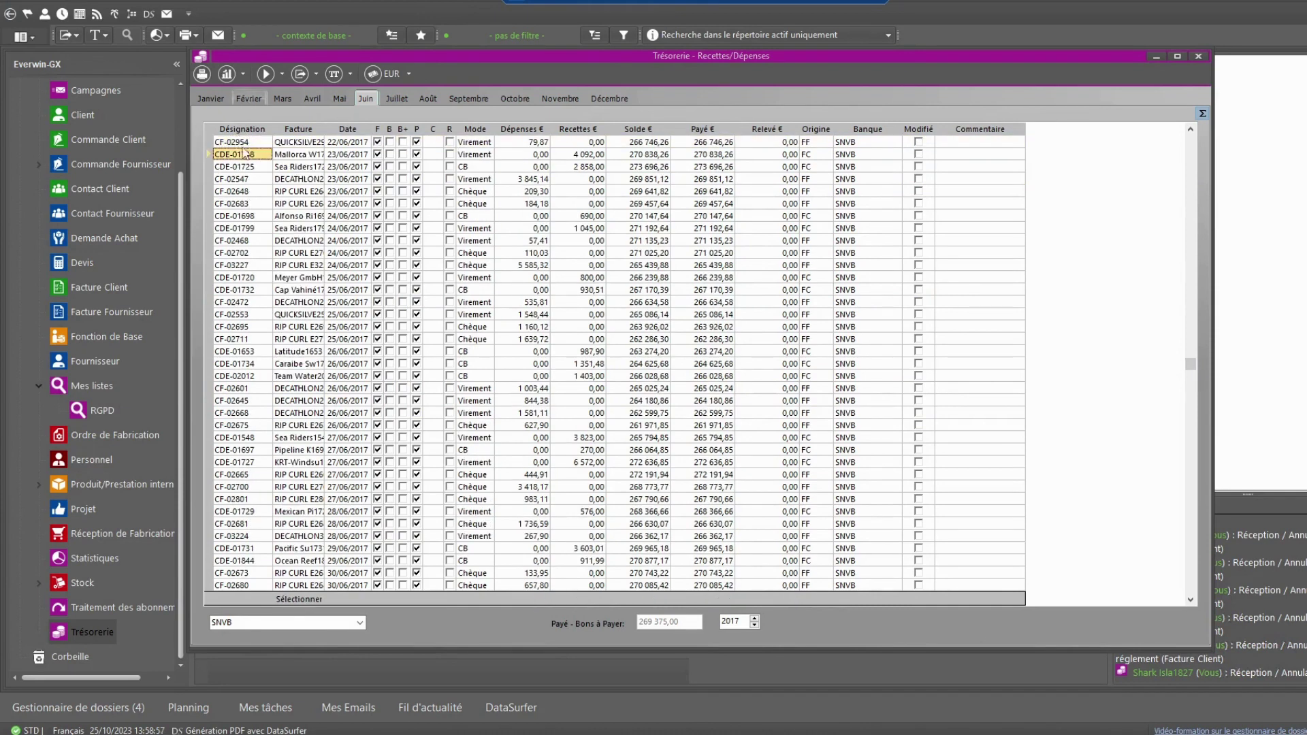
Insert a new June entry with the designation loyer and an expense of 1000 €
key(Insert)
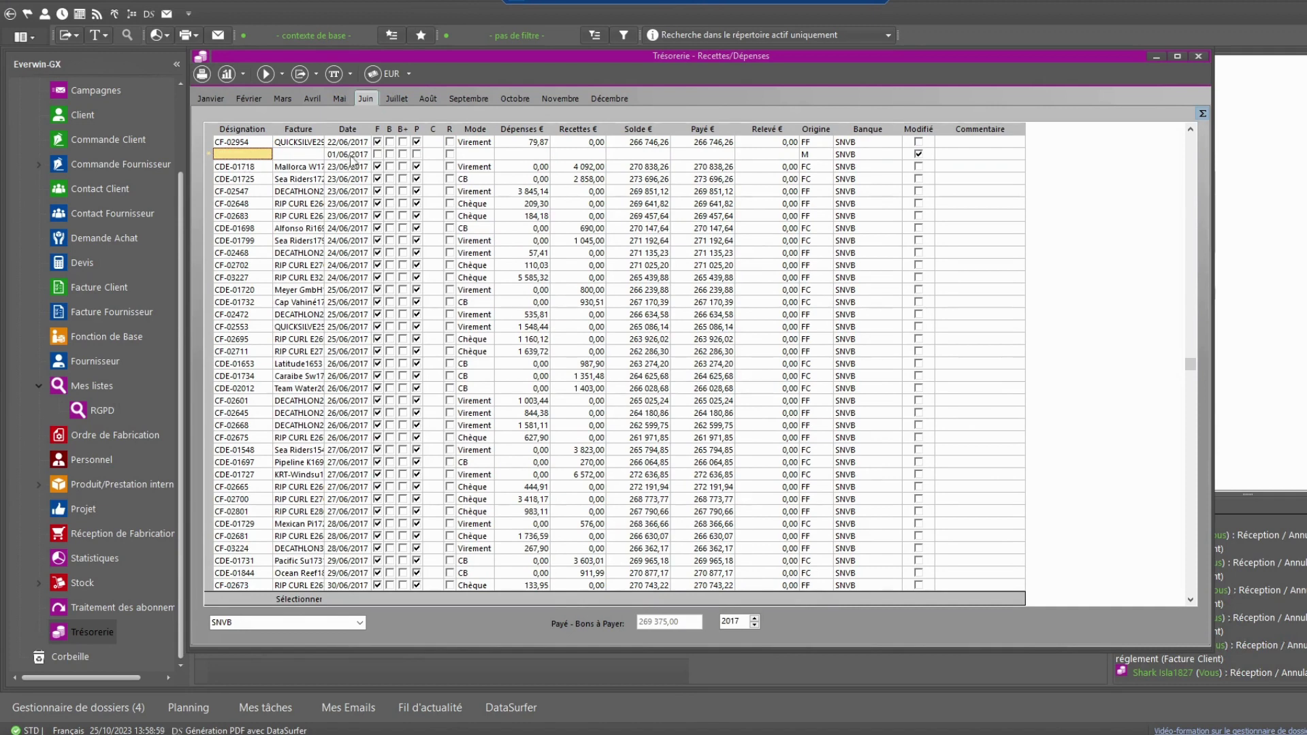
key(Tab)
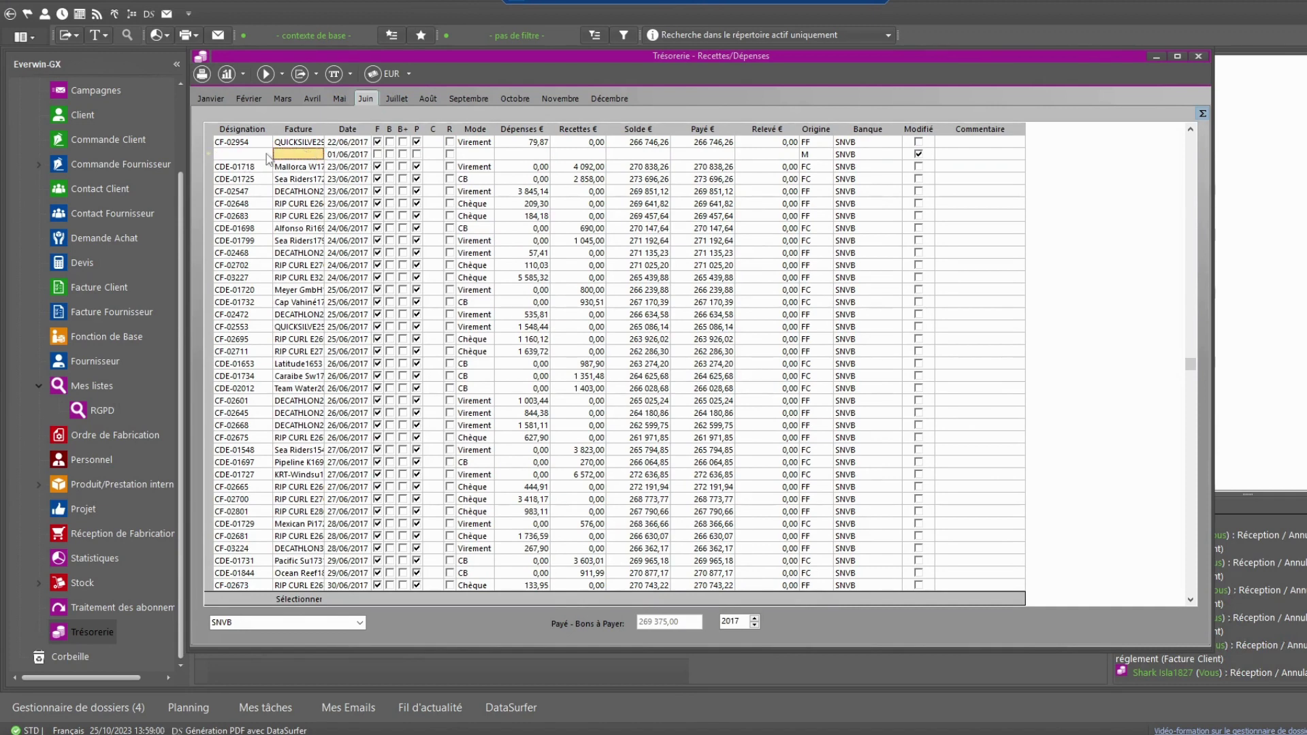
click(261, 156)
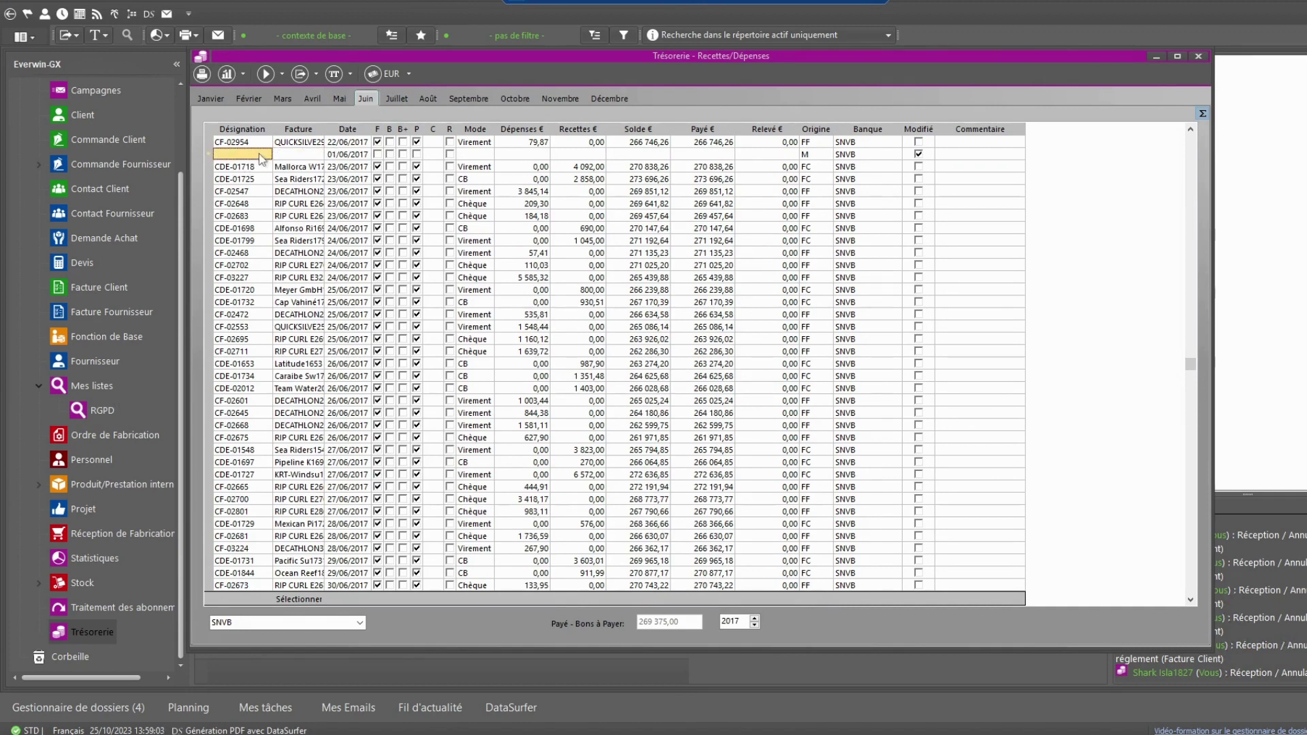
text(d)
key(BackSpace)
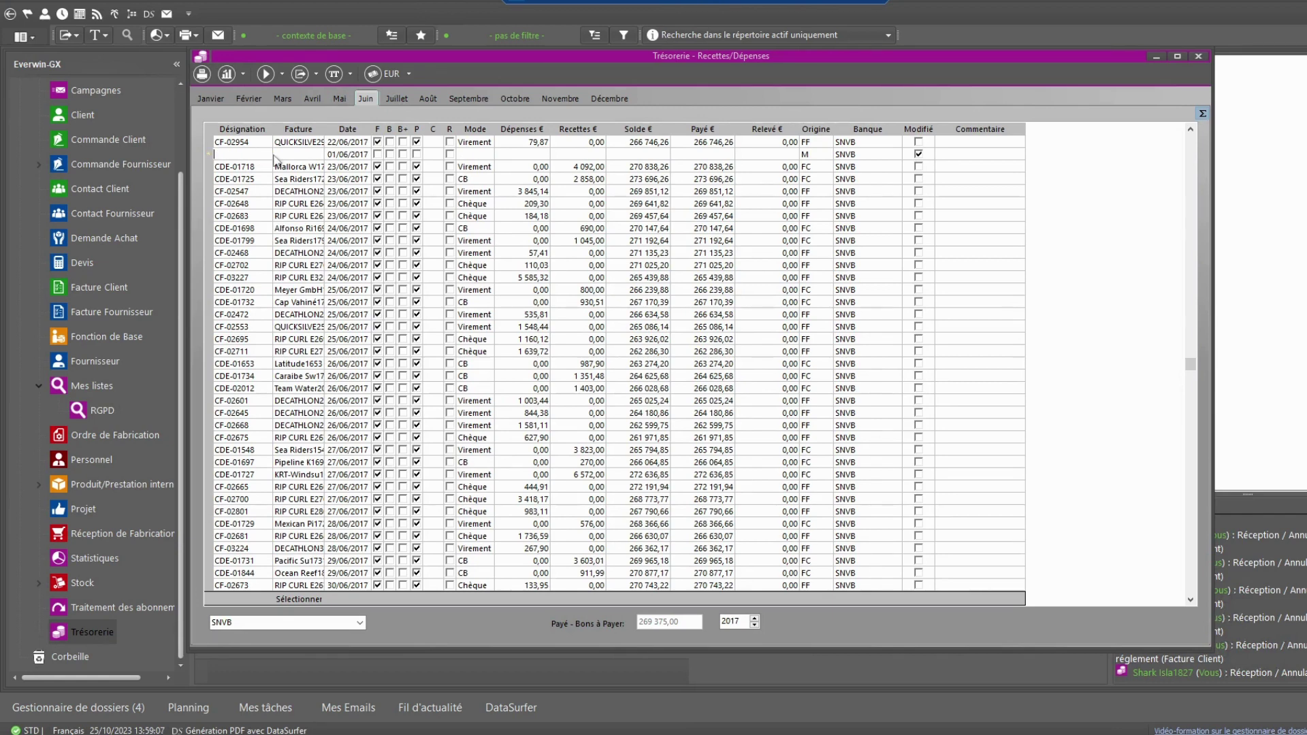
text(loyer)
key(Tab)
key(Tab)
key(Tab)
key(Tab)
key(Tab)
key(Tab)
key(Tab)
key(Tab)
key(Tab)
key(Tab)
text(1000)
key(Return)
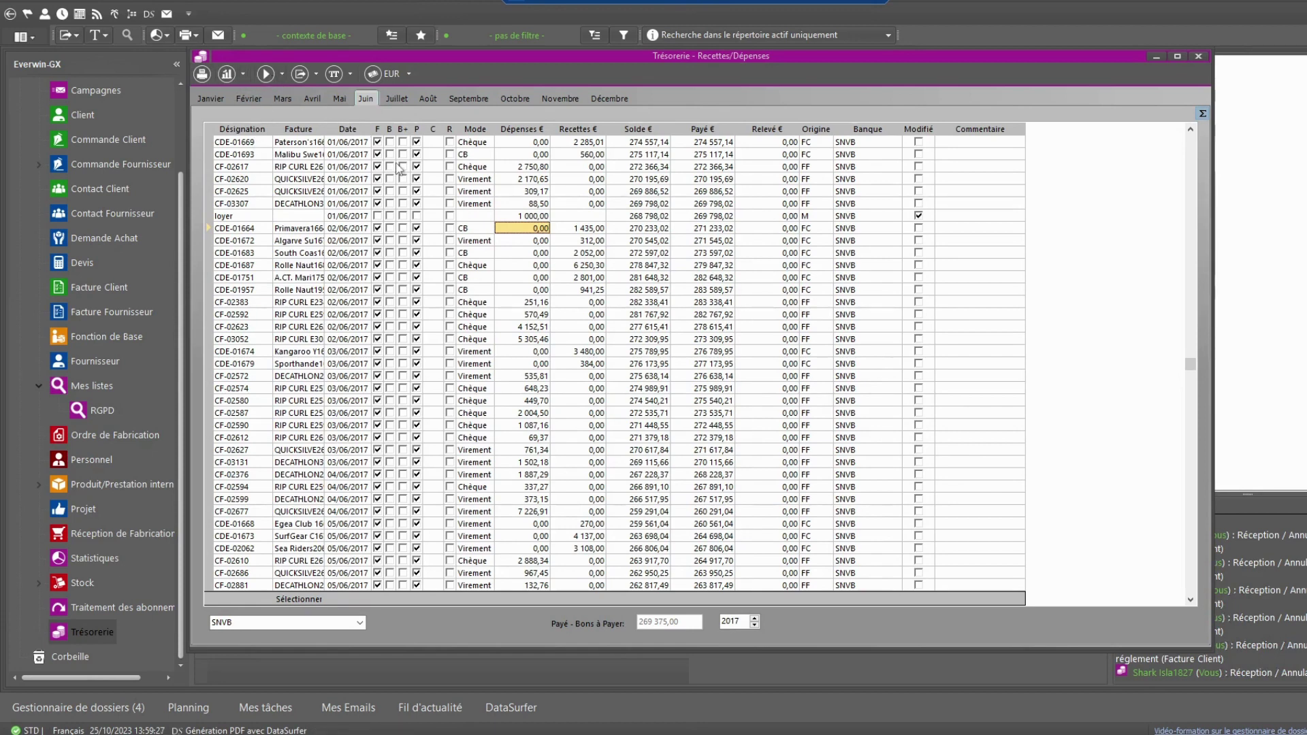
Look through the June entries following the loyer line, down to those of 8 June 2017
key(Down)
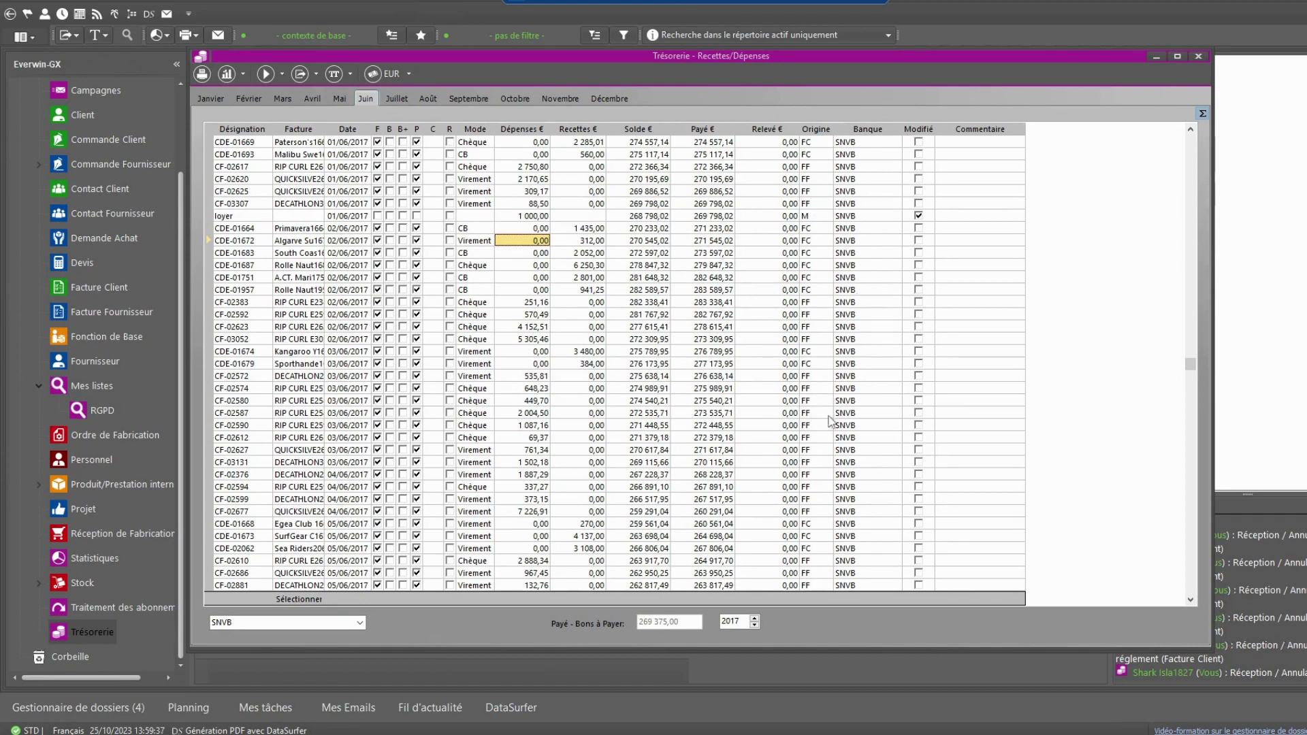
key(Down)
key(Down)
key(Down)
key(Down)
key(Down)
key(Down)
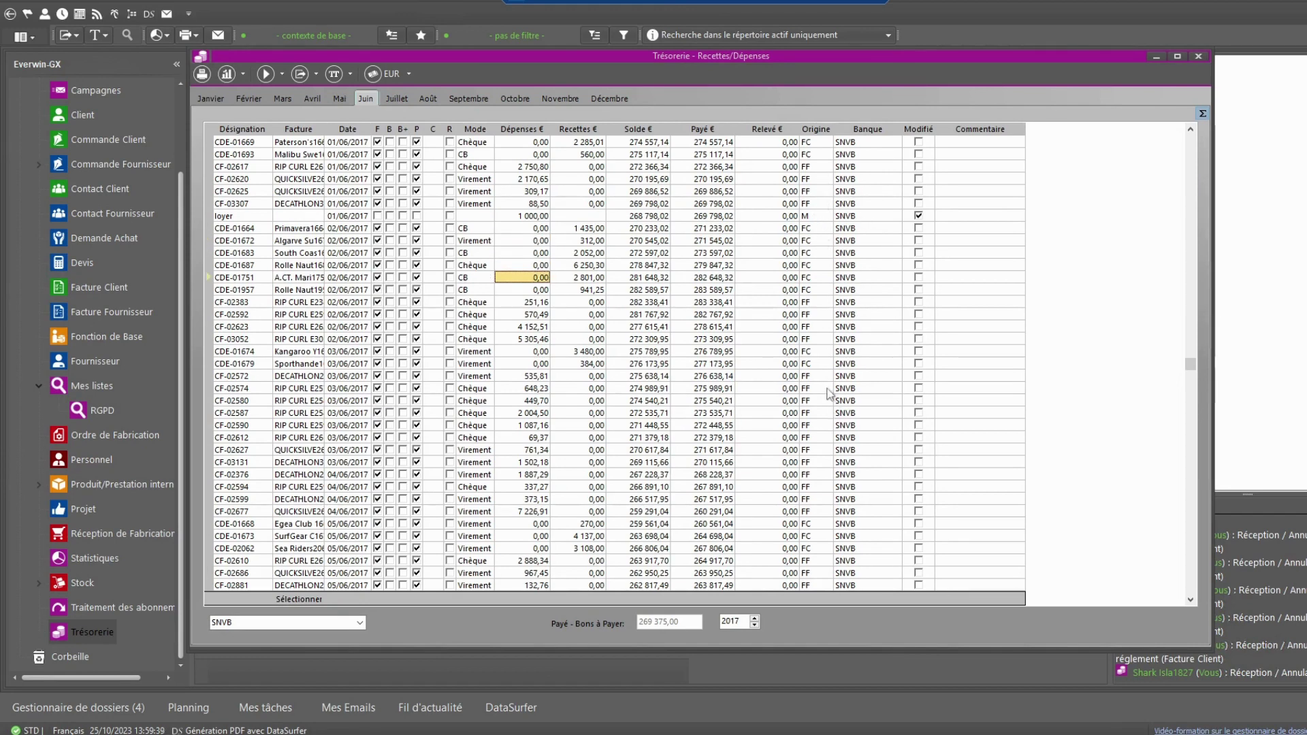
key(Down)
key(Down)
key(Down)
key(Down)
key(Down)
key(Down)
key(Down)
key(Down)
key(Down)
key(Down)
key(Down)
key(Down)
key(Down)
key(Down)
key(Down)
key(Down)
key(Down)
key(Down)
key(Down)
key(Down)
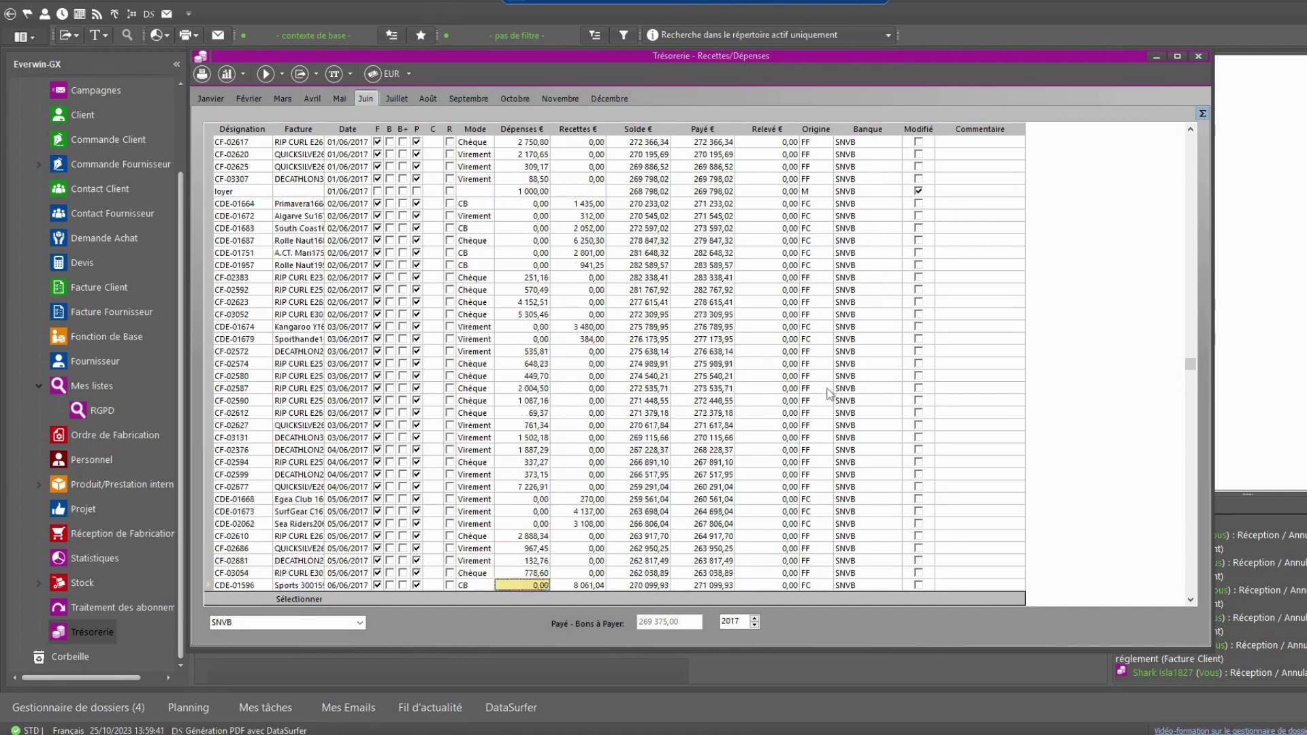
key(Down)
key(Down)
key(Down)
key(Down)
key(Down)
key(Down)
key(Down)
key(Down)
key(Down)
key(Down)
key(Down)
key(Down)
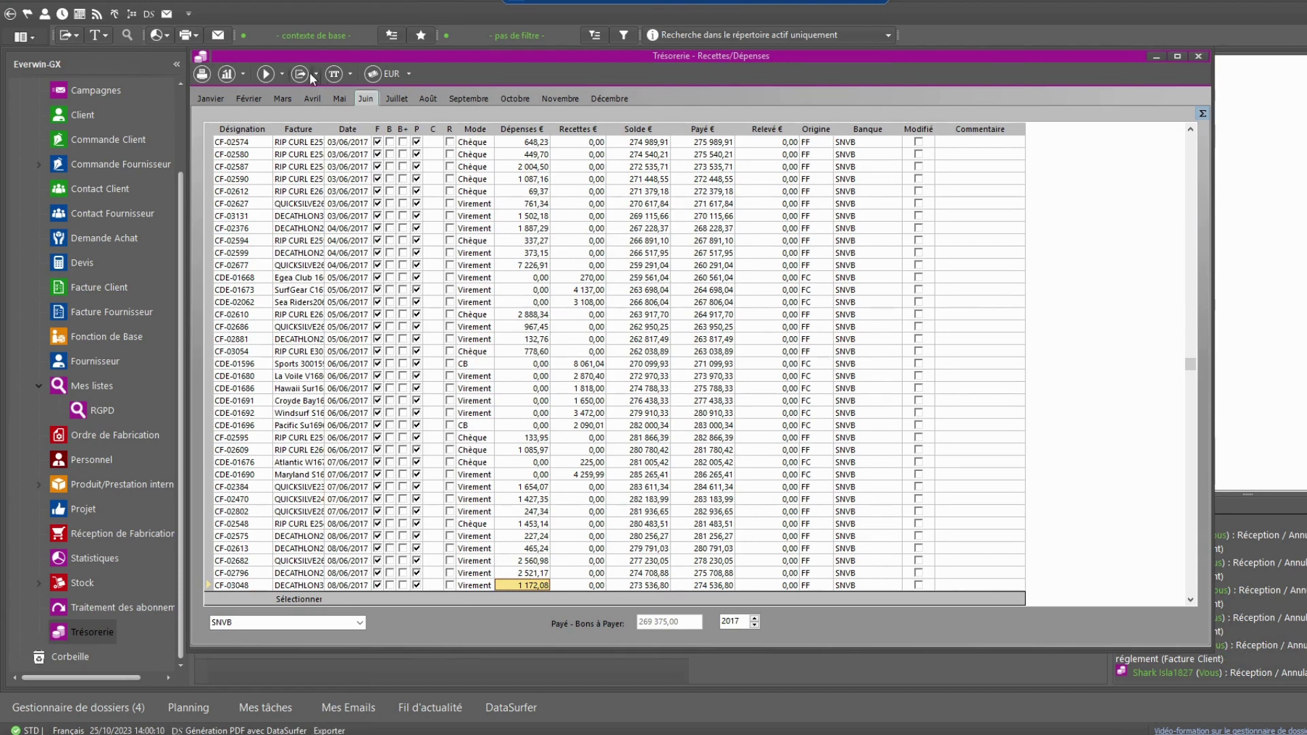
Search the treasury entries of all years and all banks for 1000 in Dépenses €, then close the search
click(280, 76)
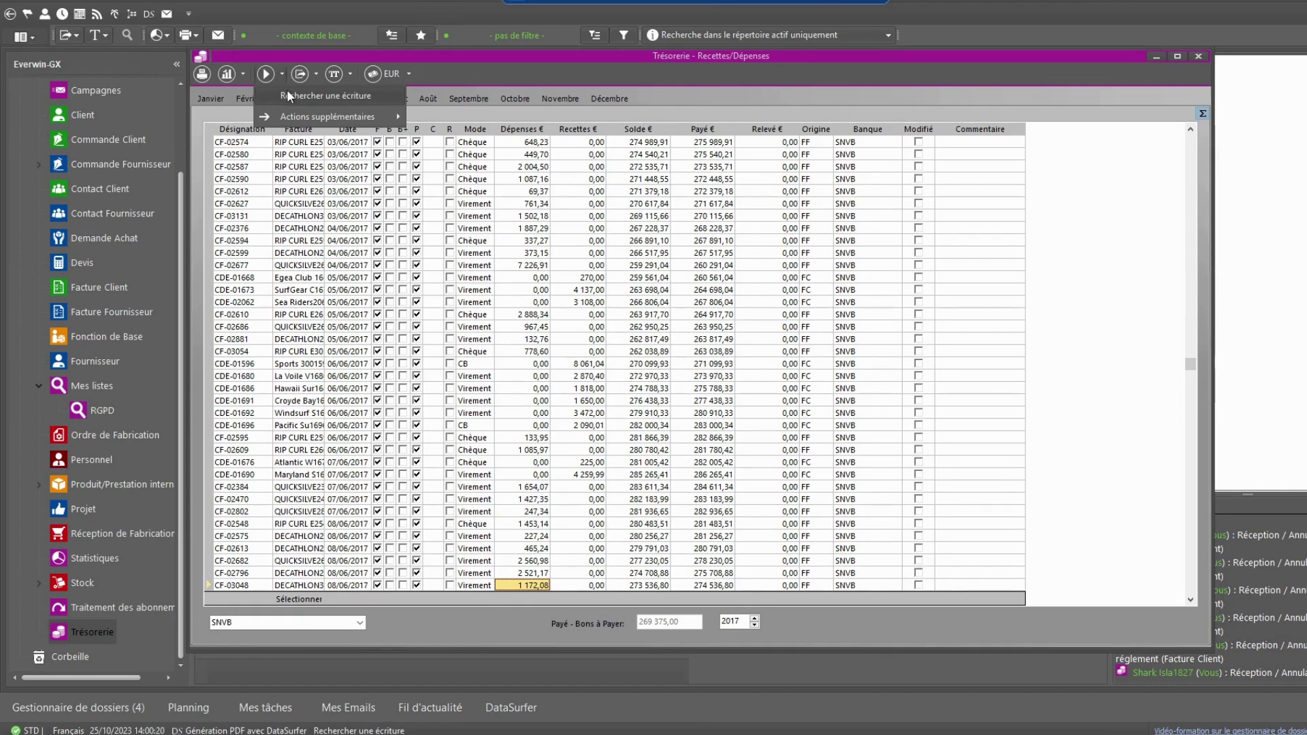
click(287, 92)
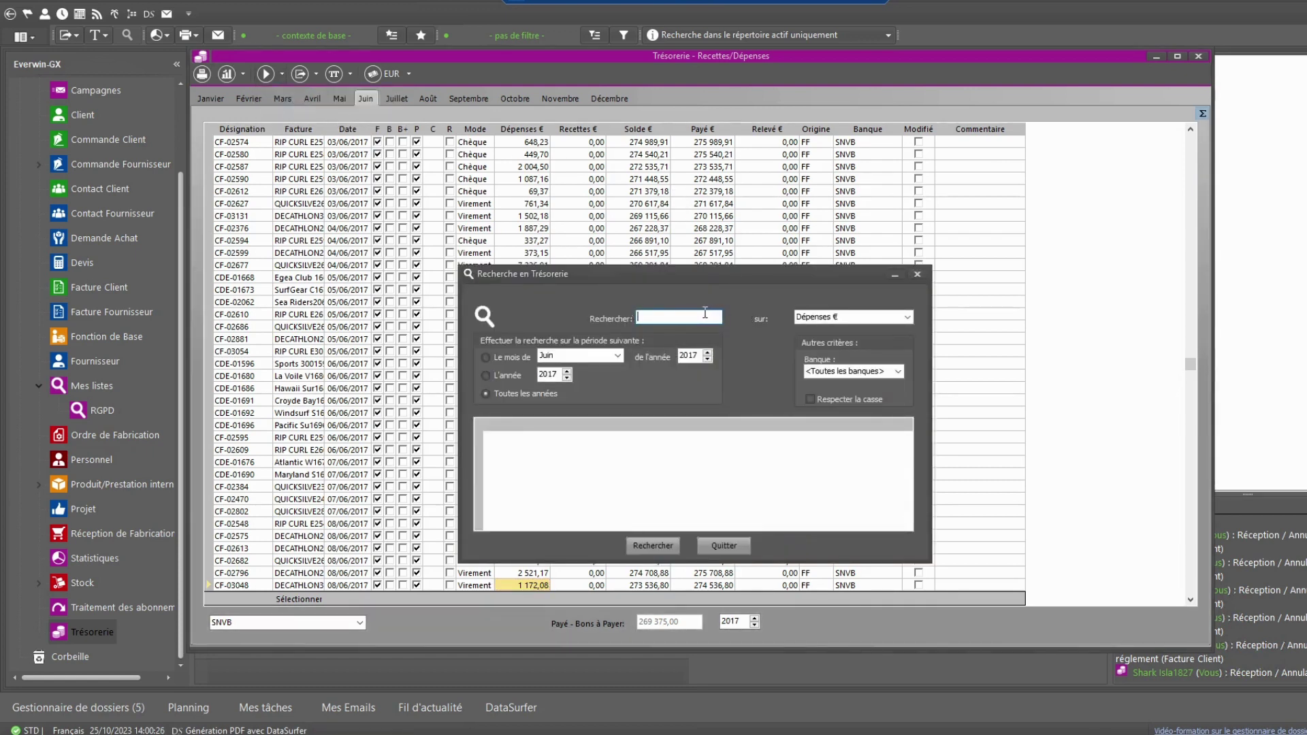
text(1000)
click(909, 317)
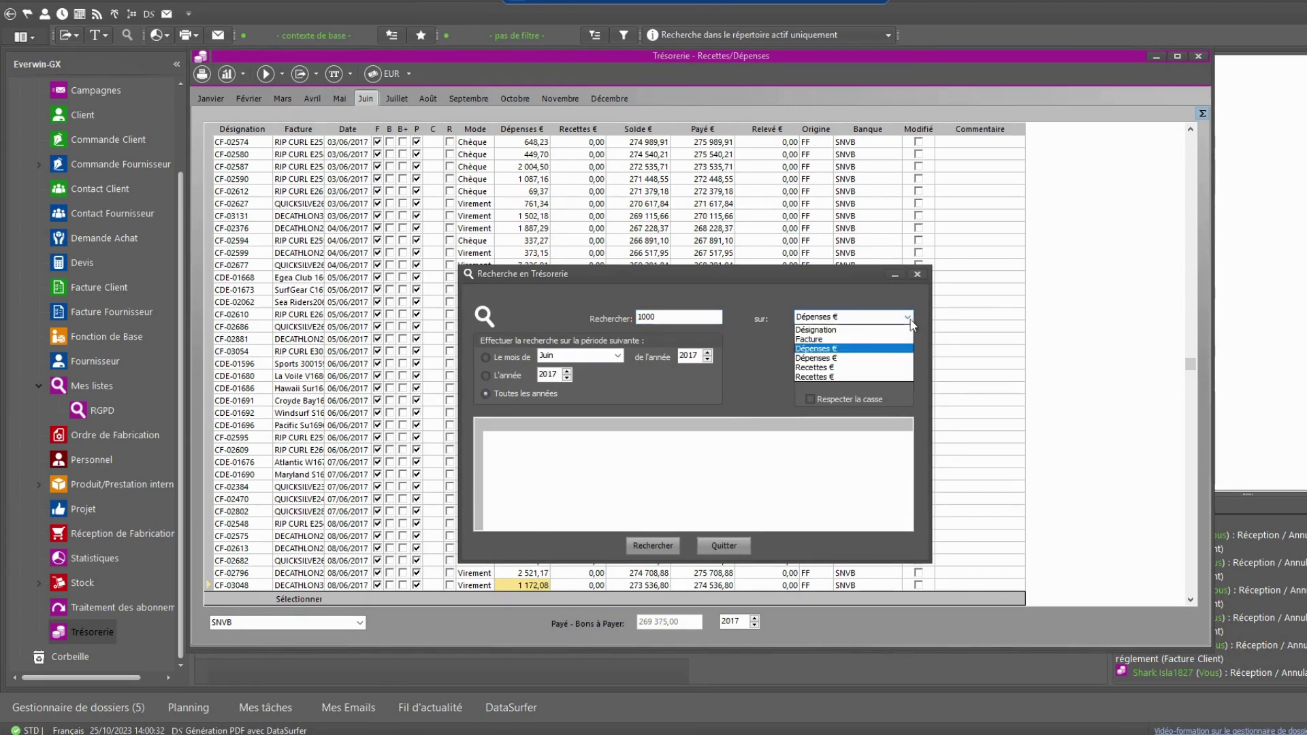
click(911, 321)
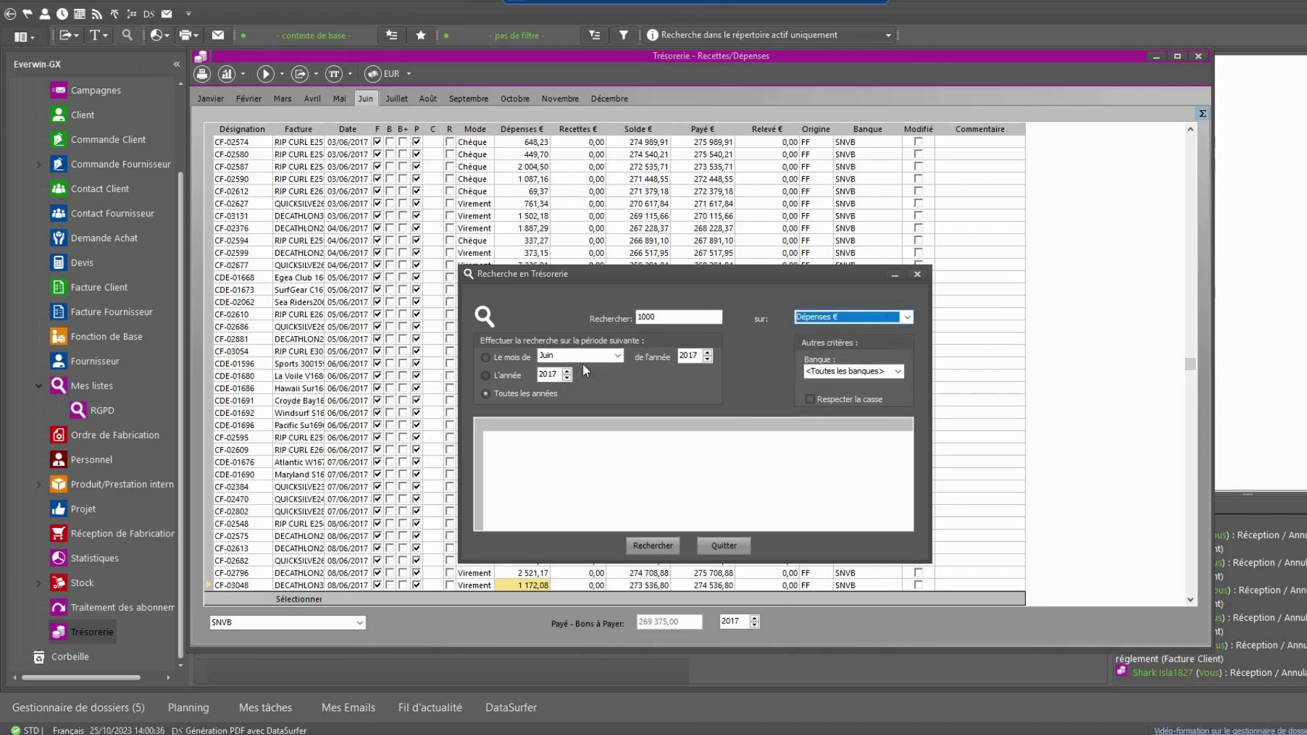
click(679, 549)
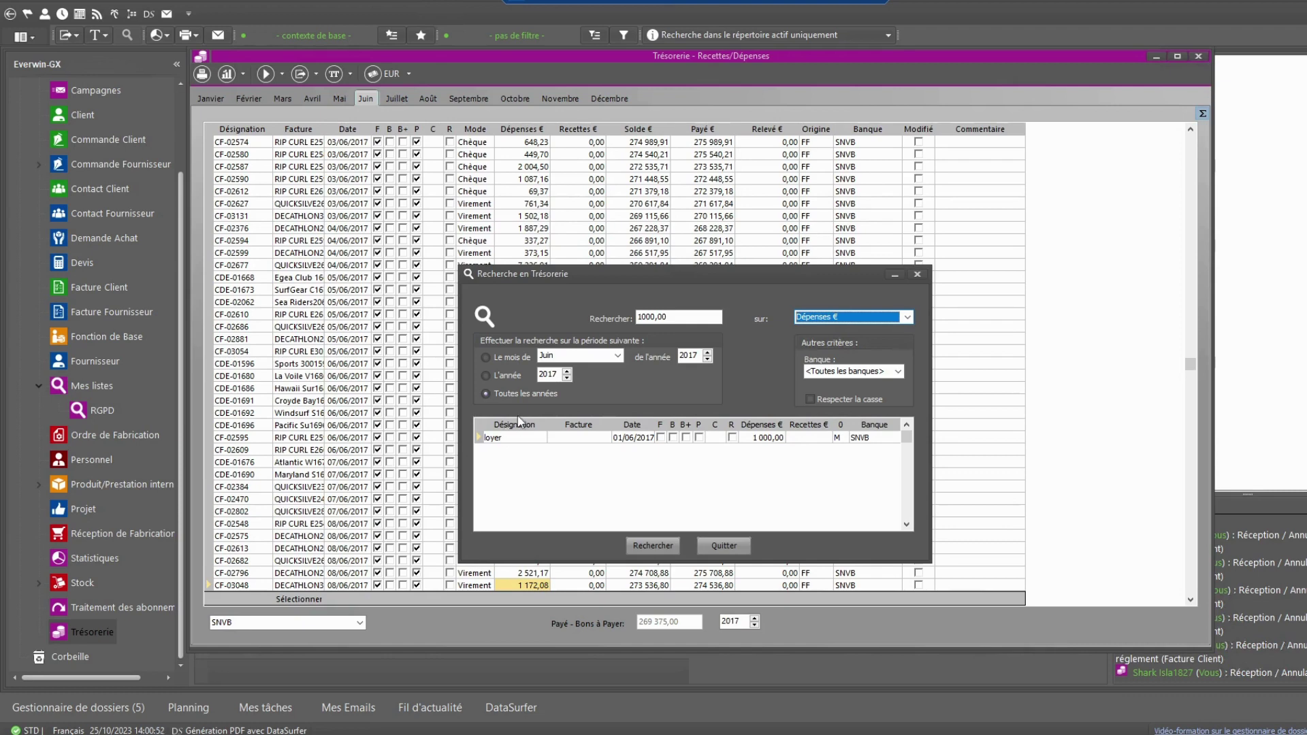
click(724, 545)
Create a monthly payment schedule debiting 1000 on the 5th of the month, with the designation LOYER BUREAUX
click(282, 74)
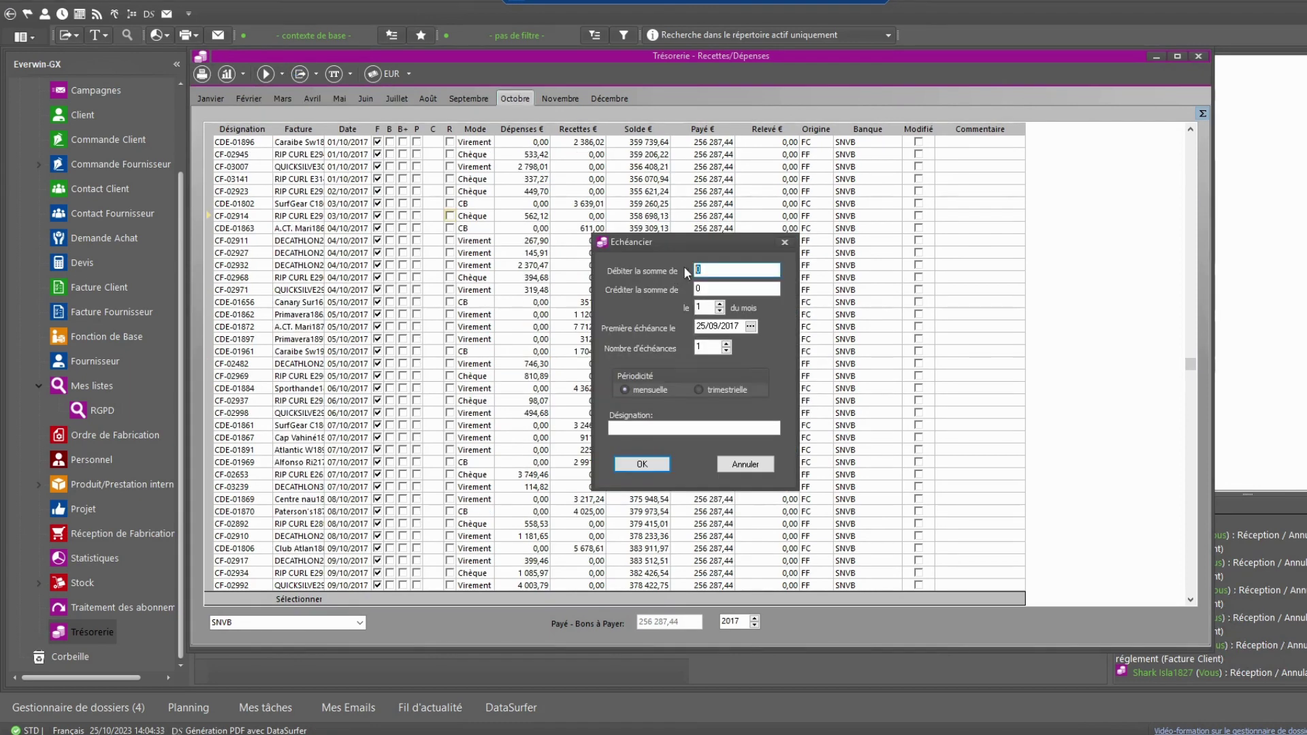
text(1000)
click(721, 306)
click(720, 306)
click(721, 306)
key(Tab)
text(5)
click(658, 428)
text(LOYER BUREAUX)
click(663, 463)
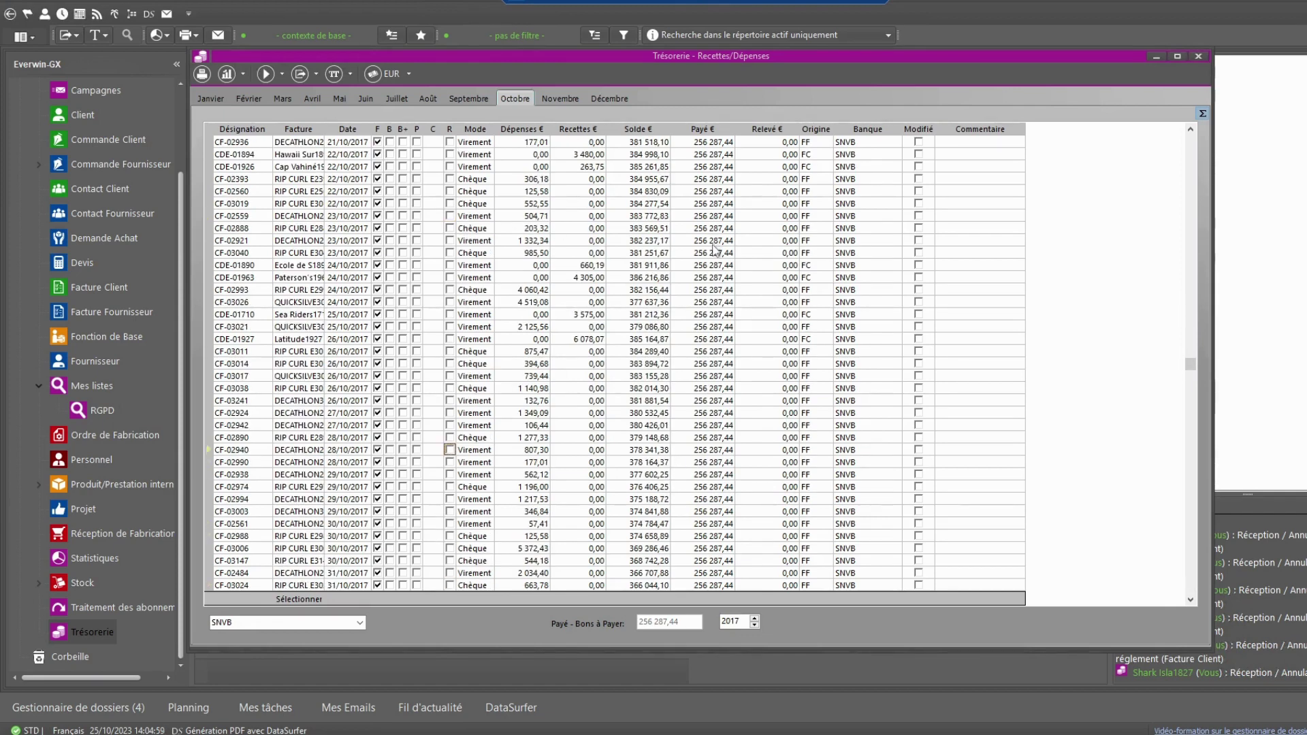
Check the scheduled LOYER BUREAUX entries in October and November 2017
drag(1193, 361, 1193, 141)
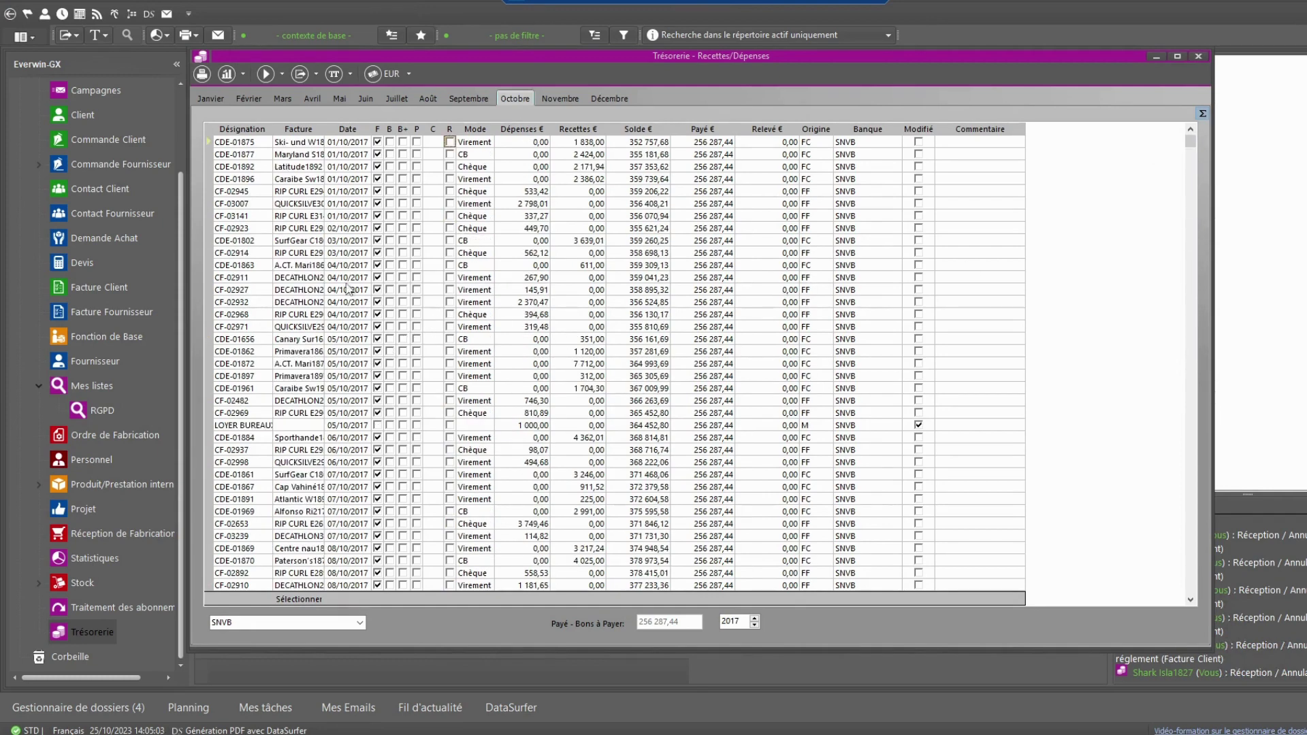
click(252, 429)
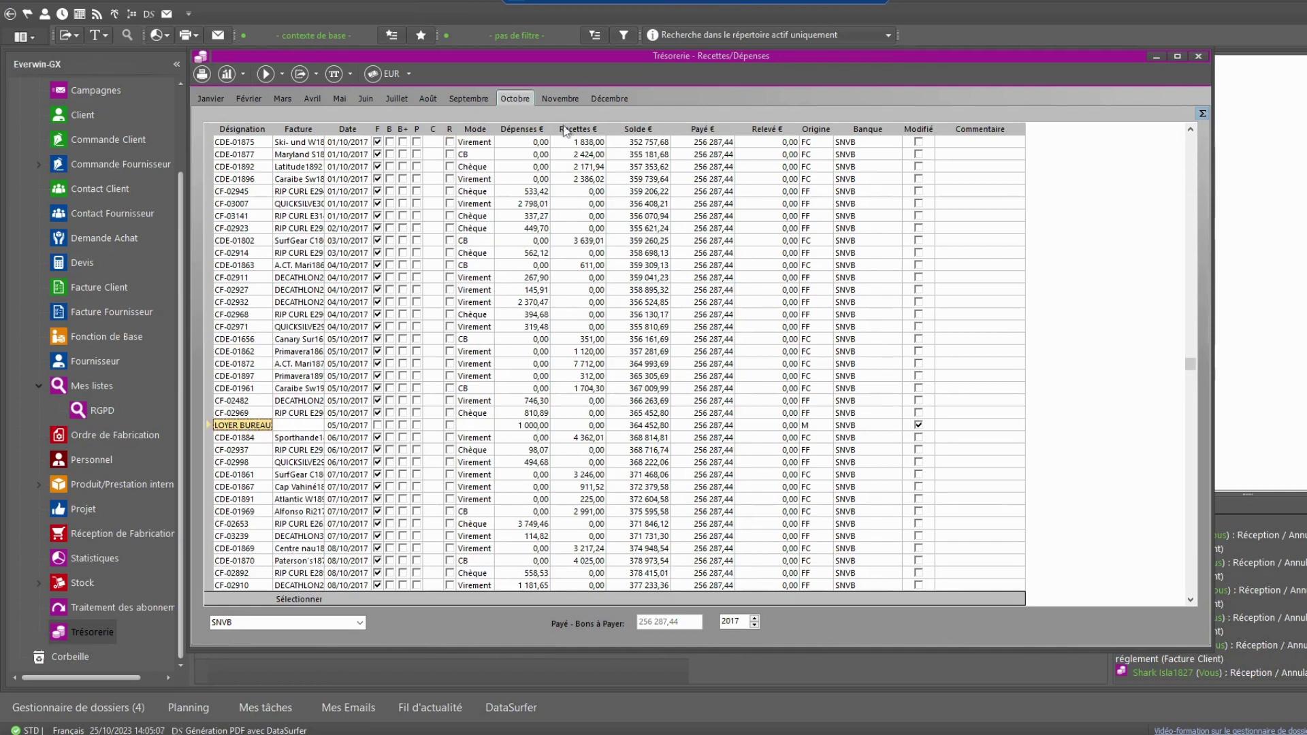
click(570, 104)
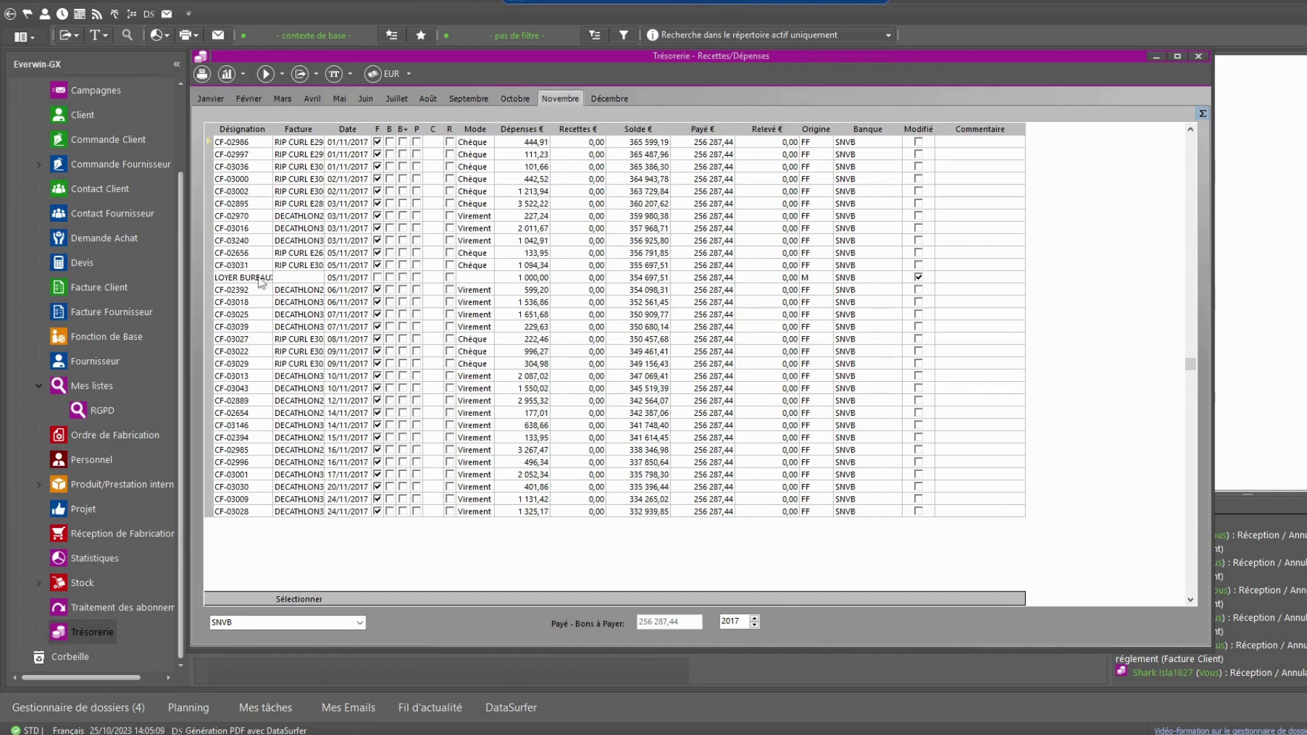